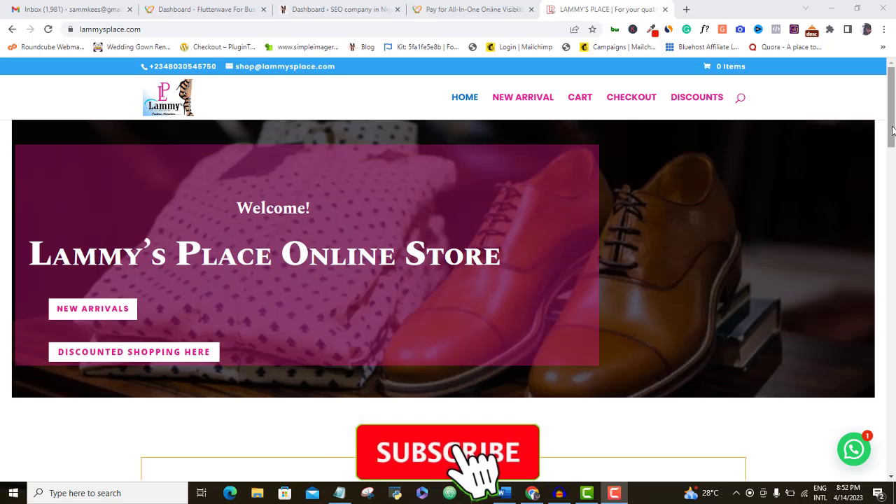
Open the Ash Colored Socks sneakers from the store's recent products and add them to the cart.
left_click_drag(894, 128, 893, 215)
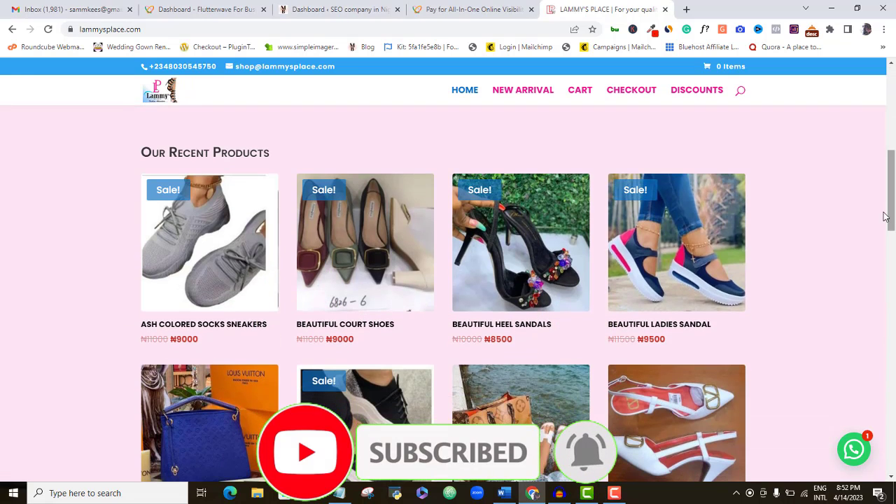
left_click(203, 340)
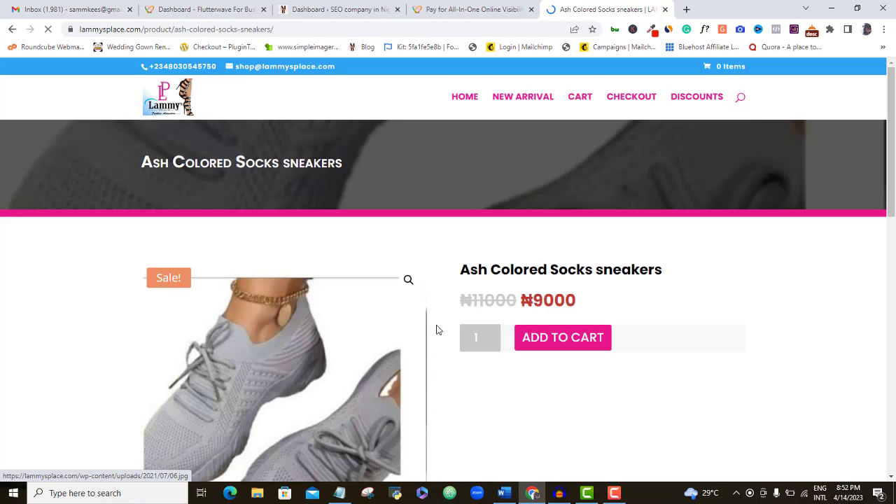
scroll(597, 198, "down", 2)
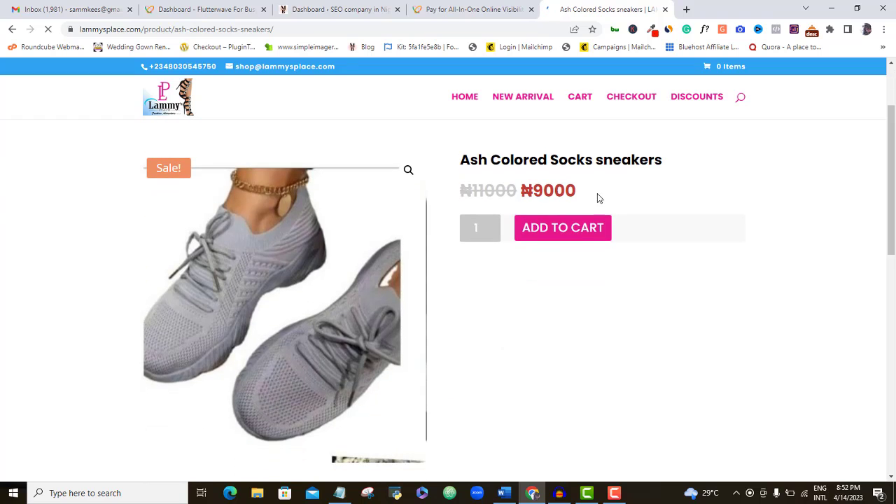
left_click(585, 240)
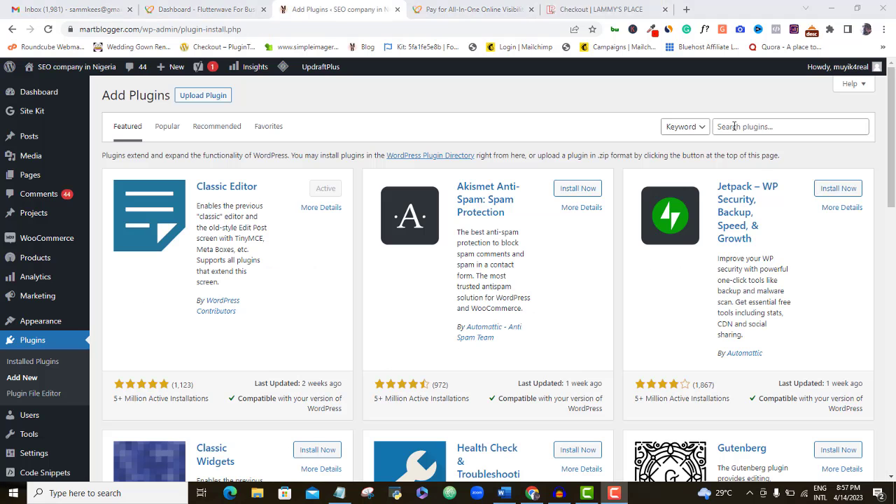
Search the WordPress plugin directory for "woocommerce" and look through the matching plugins.
left_click(734, 126)
type("woocommerce")
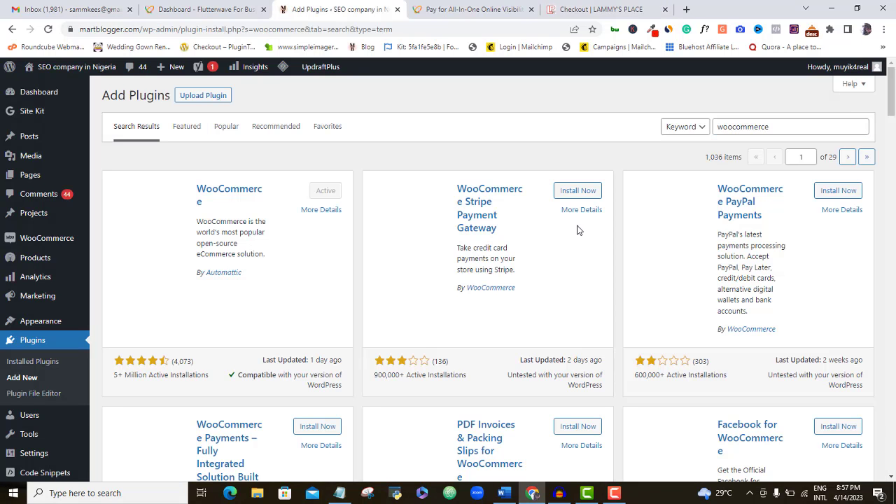
scroll(895, 114, "down", 5)
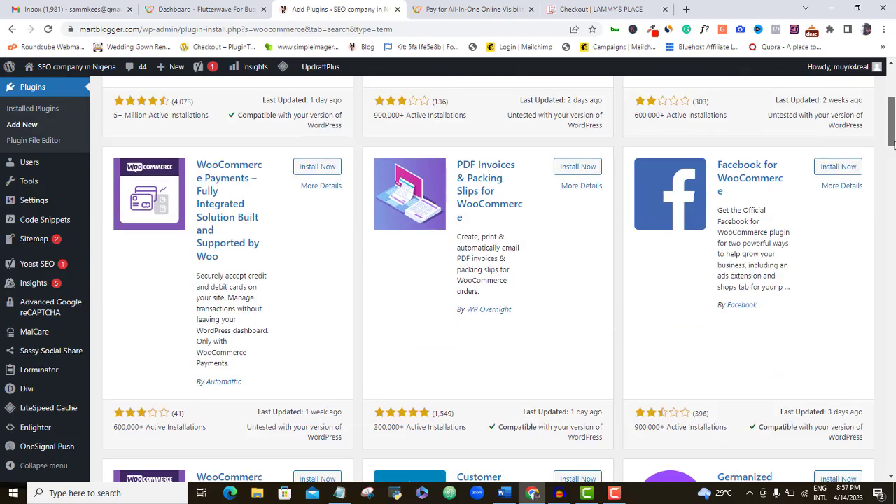
scroll(164, 296, "up", 3)
Open the WooCommerce plugin's general settings from the list of installed plugins.
left_click(24, 272)
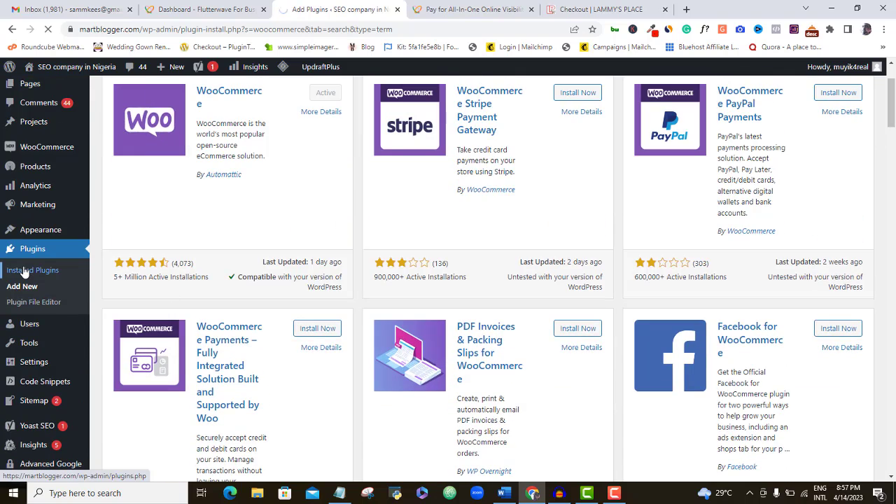
scroll(895, 203, "down", 1)
scroll(894, 204, "down", 9)
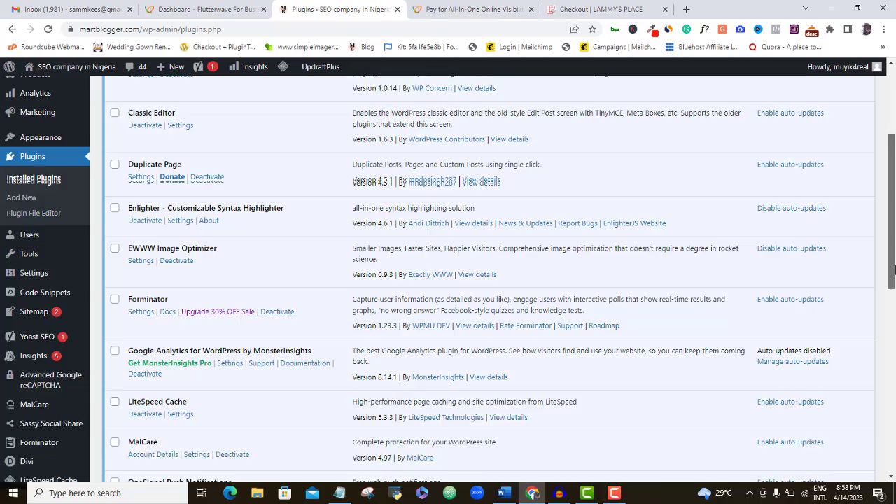
left_click(137, 315)
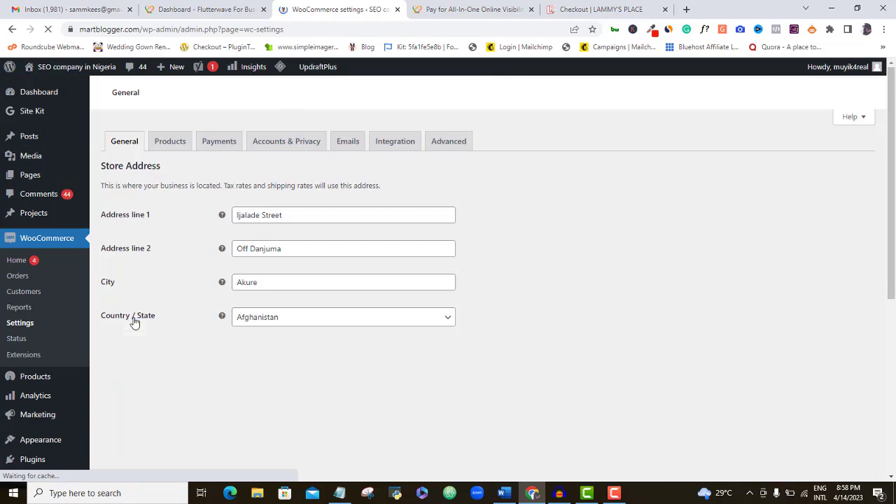
scroll(894, 189, "down", 1)
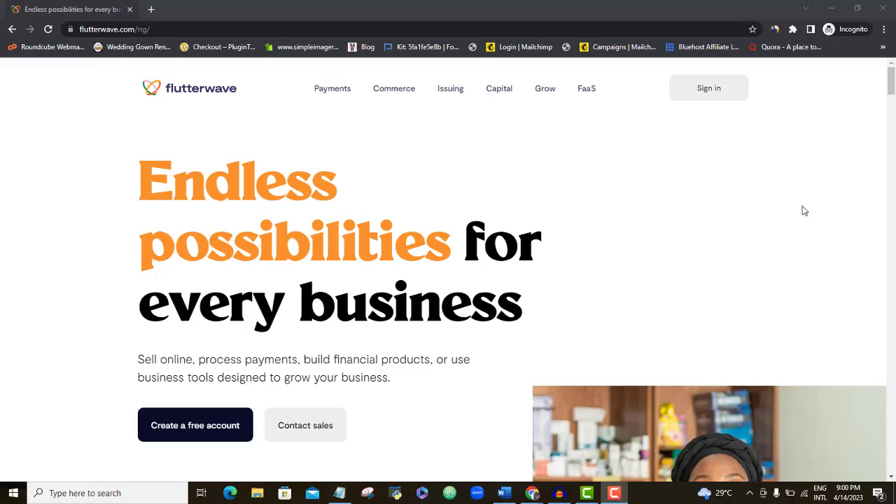
left_click_drag(892, 83, 877, 34)
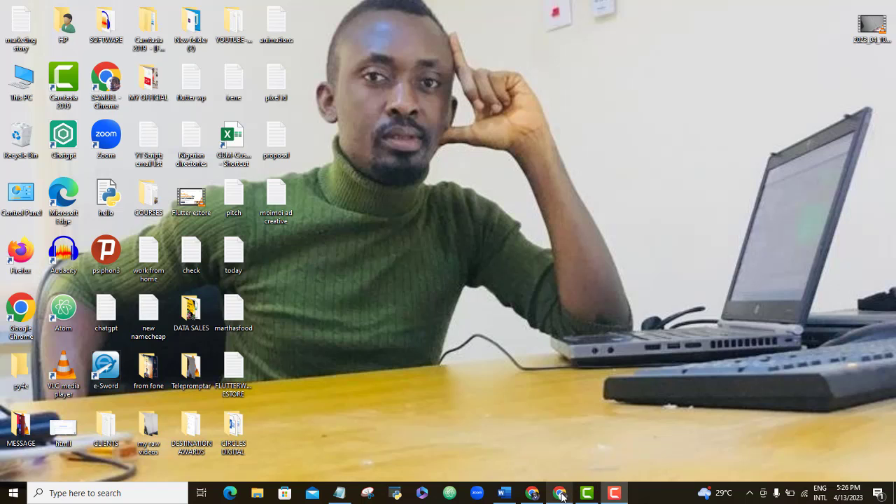
Switch to the WordPress dashboard in Chrome and search for new plugins matching "woocommerce rave".
left_click(561, 493)
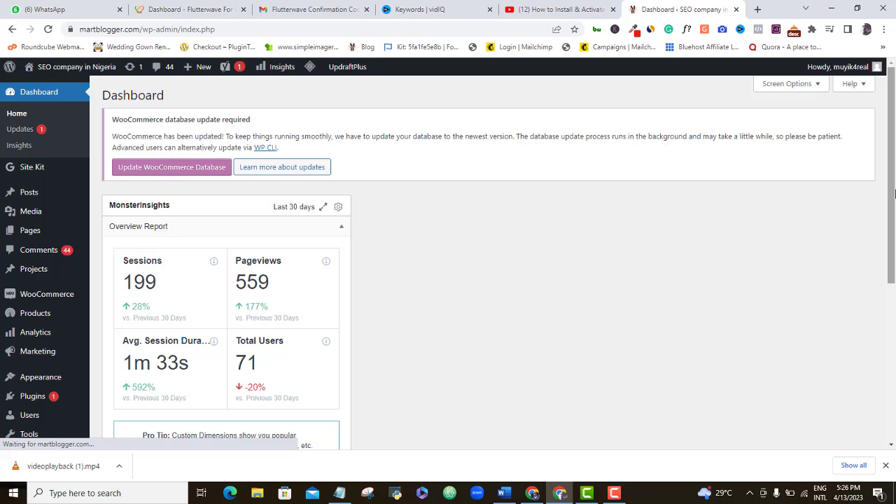
left_click_drag(894, 190, 894, 230)
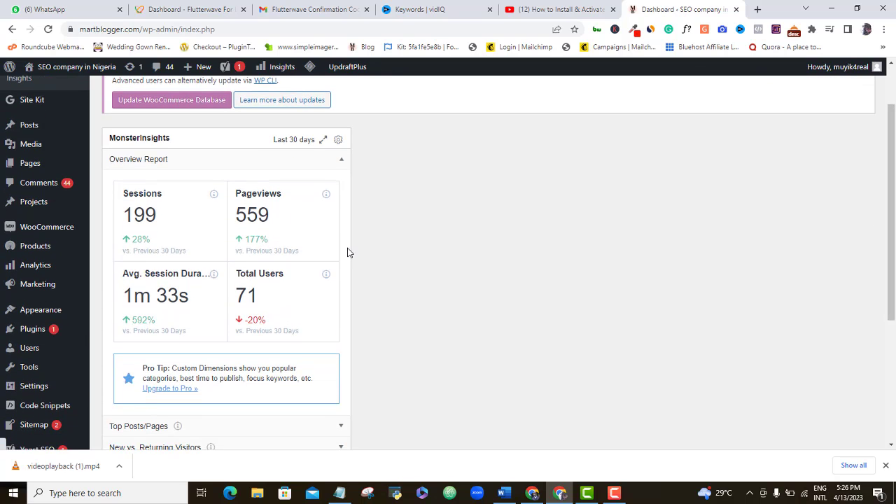
mouse_move(42, 331)
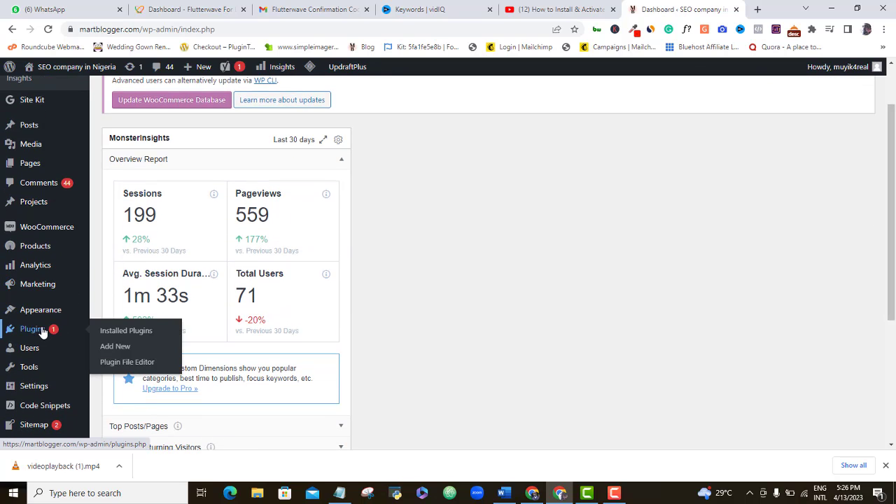
left_click(116, 348)
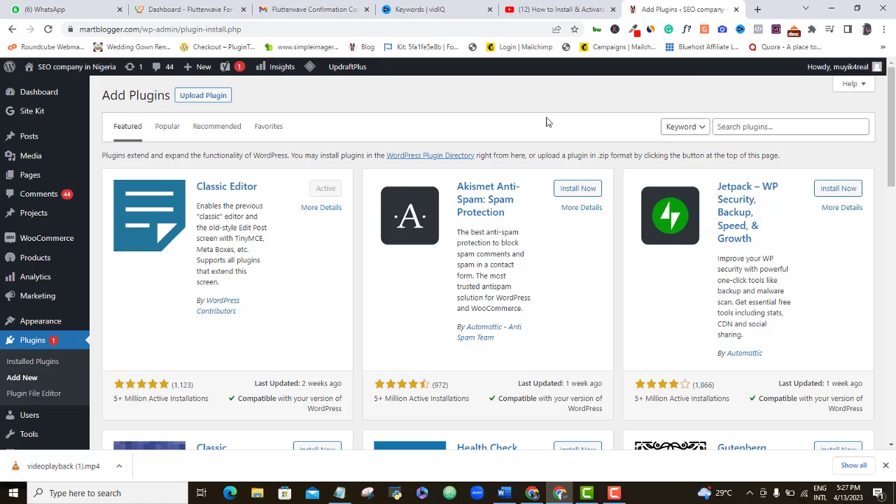
left_click(777, 128)
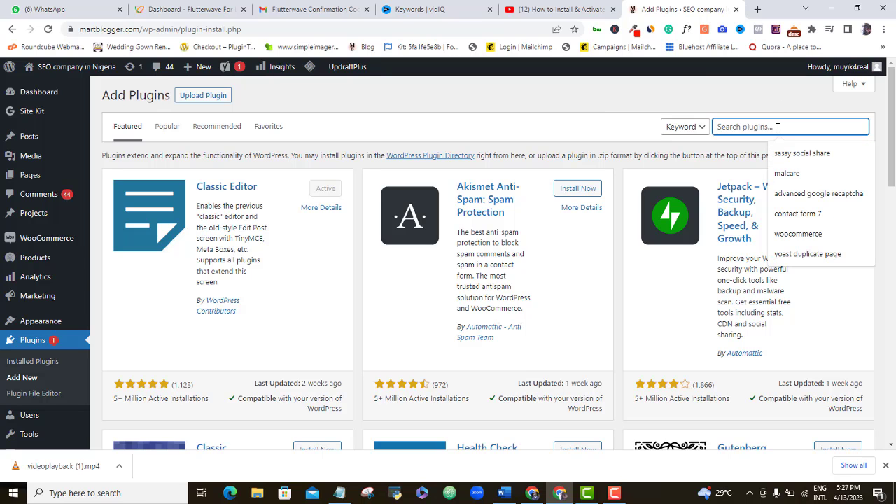
type("woocomm")
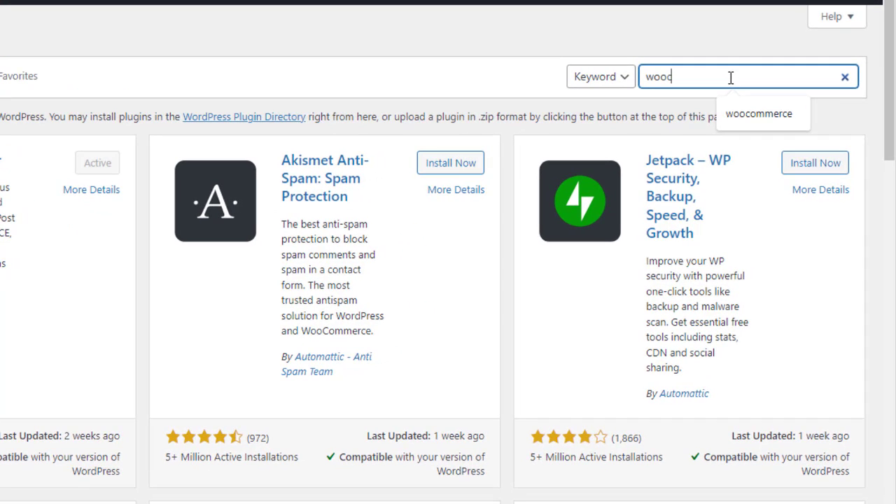
type("erce rave")
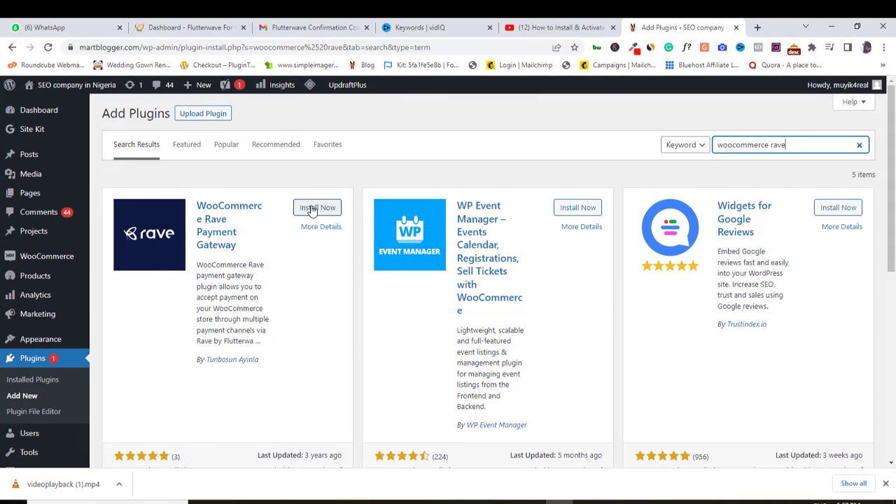
Install and activate the WooCommerce Rave Payment Gateway plugin, and dismiss the two cache notices on the plugins page.
left_click(319, 209)
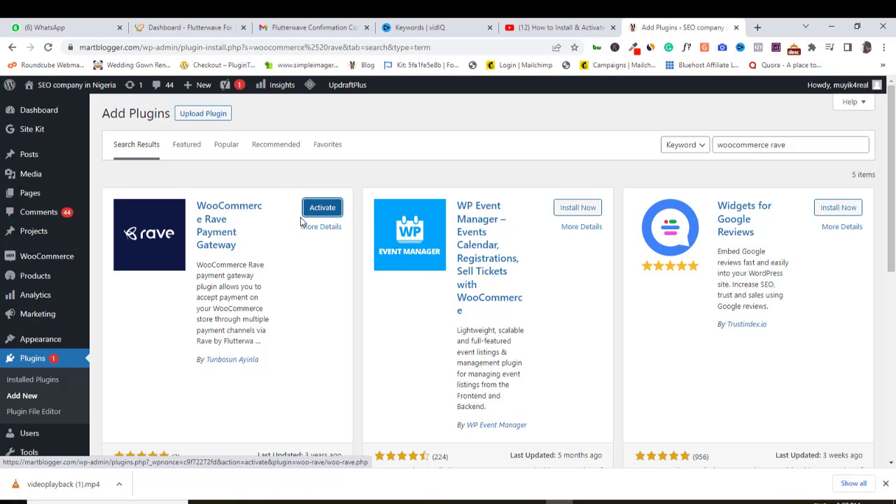
left_click(321, 210)
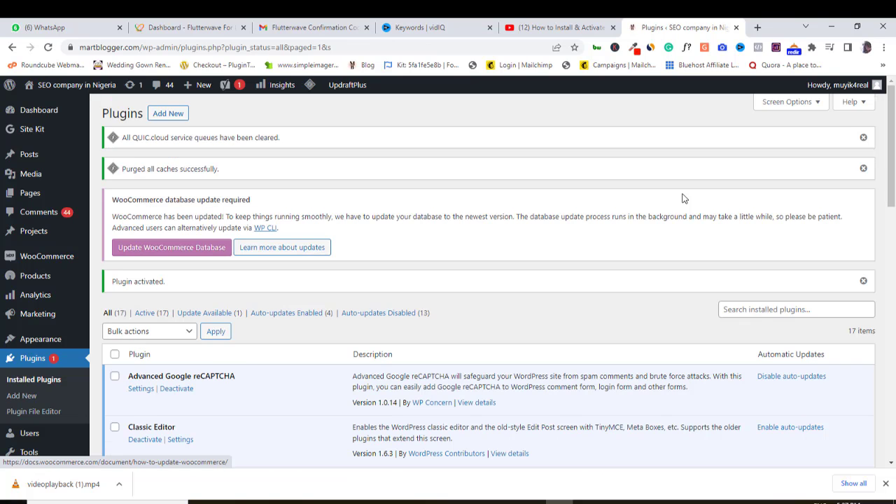
left_click(864, 168)
left_click(864, 135)
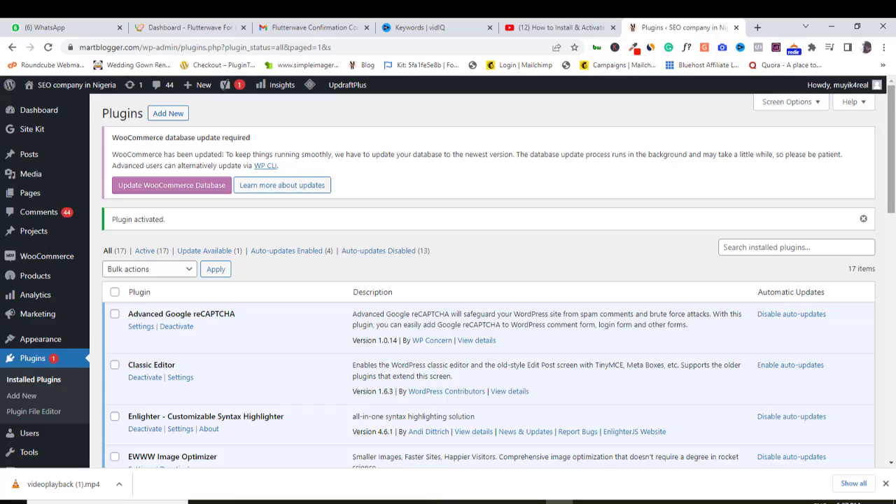
Open the settings of the WooCommerce Rave Payment Gateway plugin from the installed plugins.
scroll(895, 257, "down", 6)
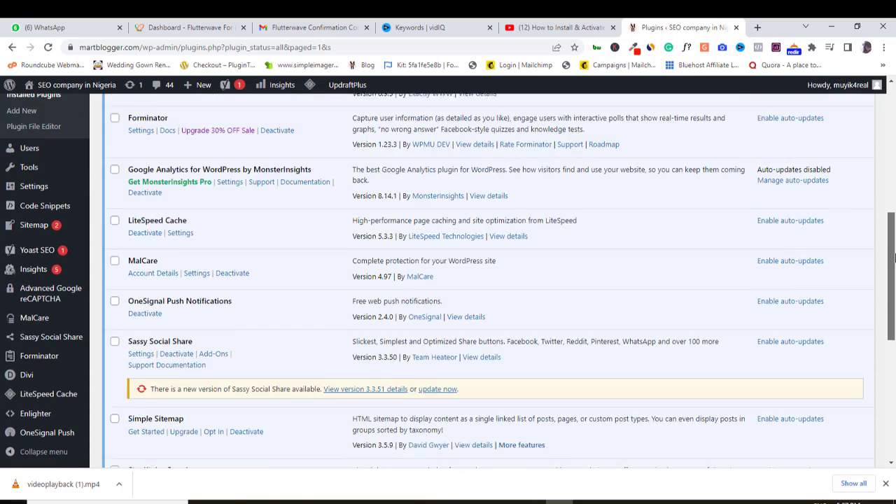
scroll(895, 258, "down", 5)
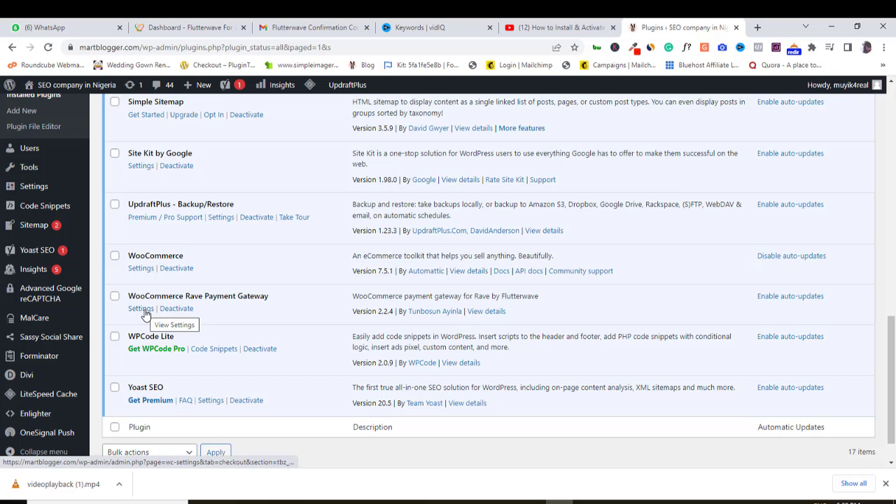
left_click(141, 309)
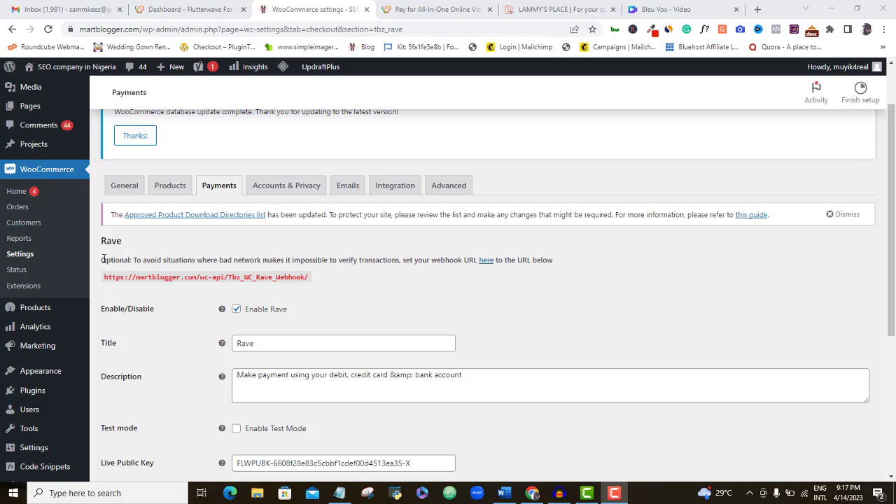
Examine the optional instruction about setting the webhook URL on the Rave payment settings page.
left_click_drag(134, 260, 196, 260)
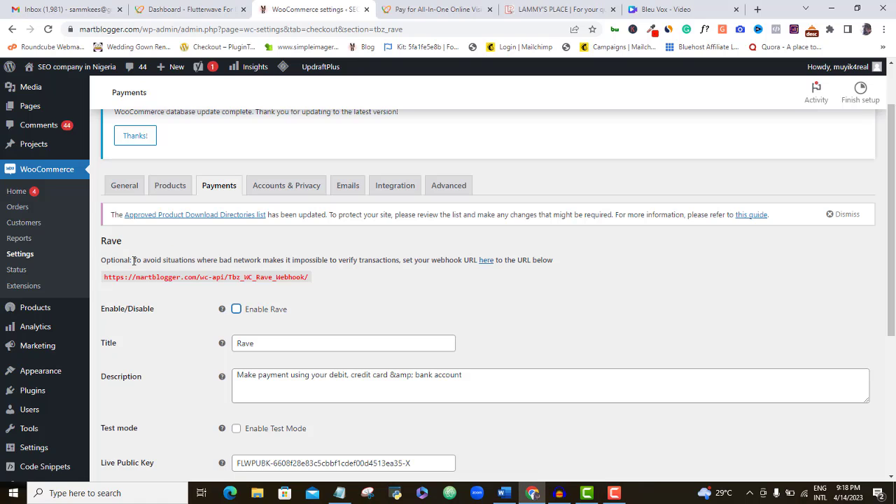
left_click_drag(134, 260, 553, 259)
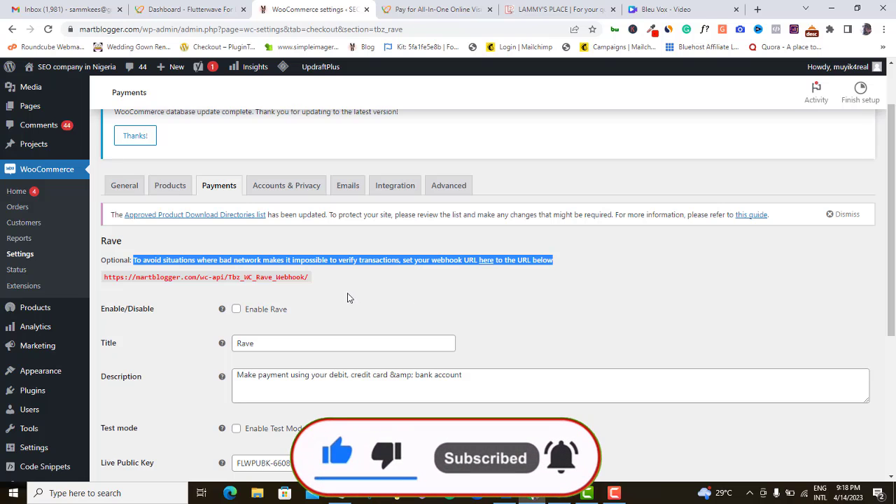
left_click(348, 298)
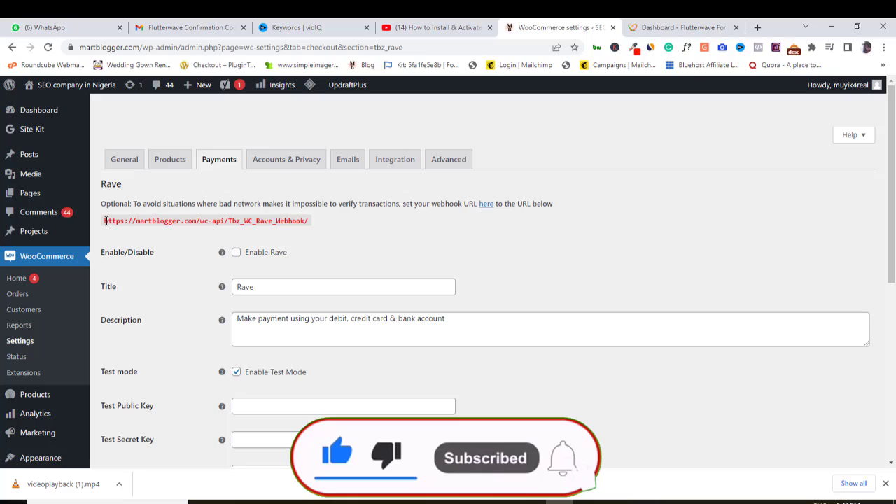
Copy the Rave webhook URL and open the live webhook settings in the Flutterwave dashboard.
left_click_drag(105, 220, 310, 221)
right_click(295, 221)
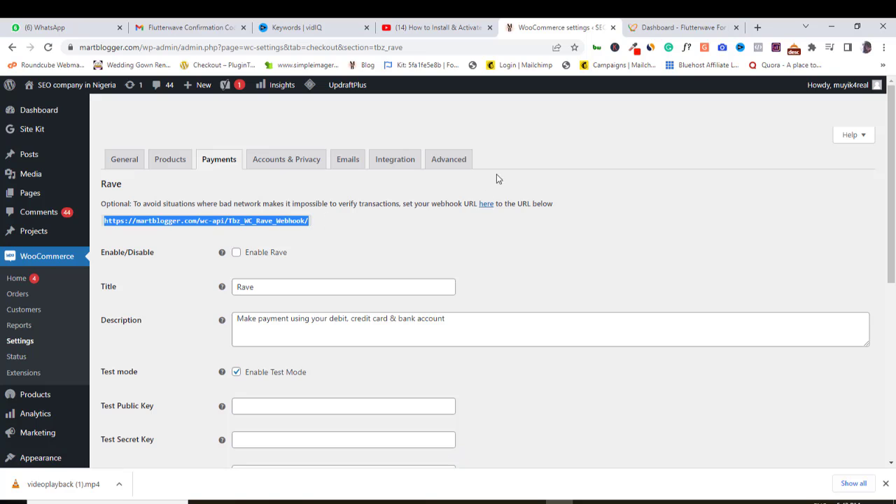
left_click(663, 28)
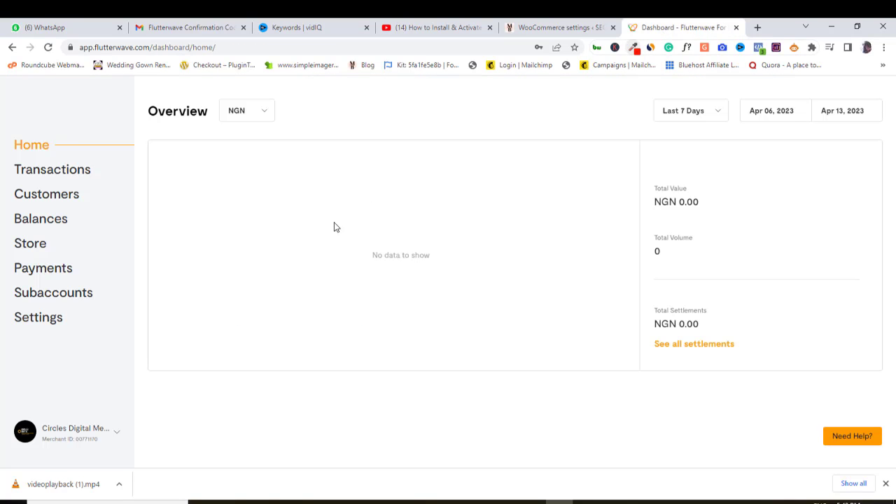
left_click(58, 322)
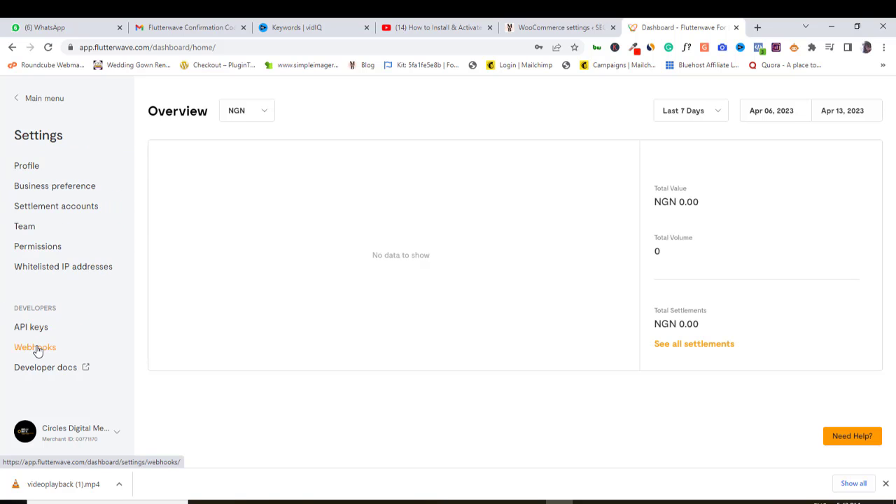
left_click(39, 351)
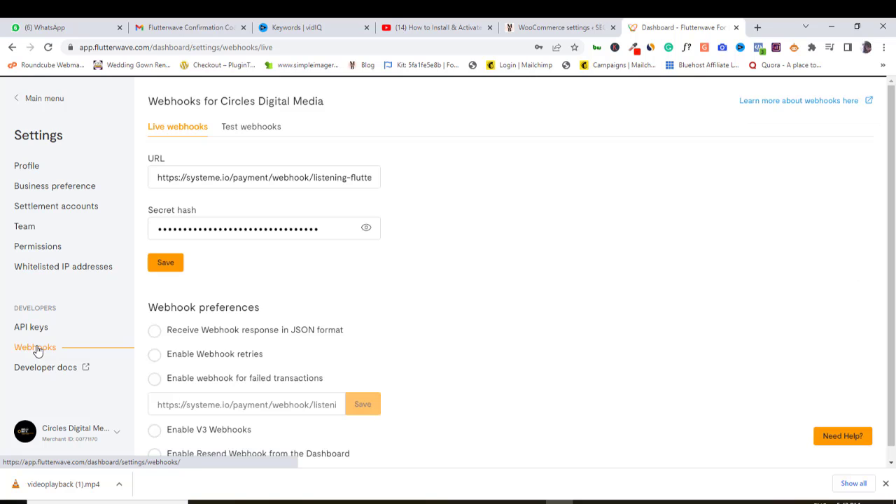
left_click_drag(157, 178, 385, 178)
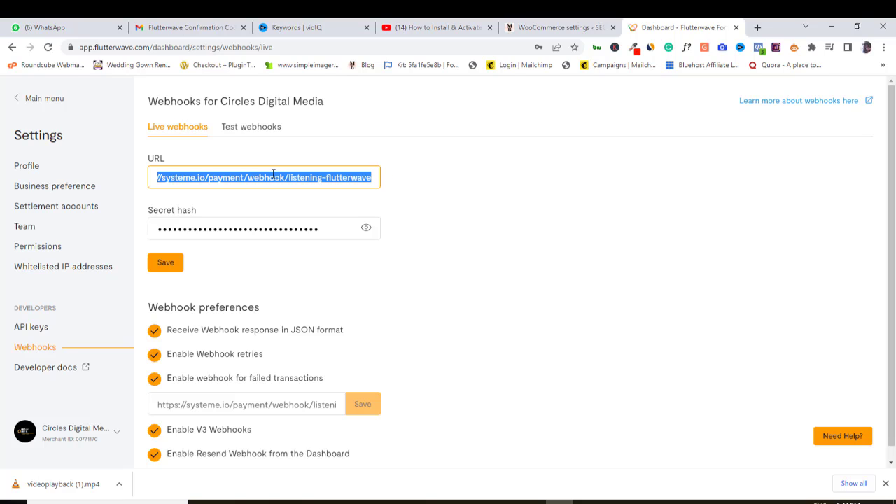
key("ctrl+v")
scroll(168, 260, "down", 1)
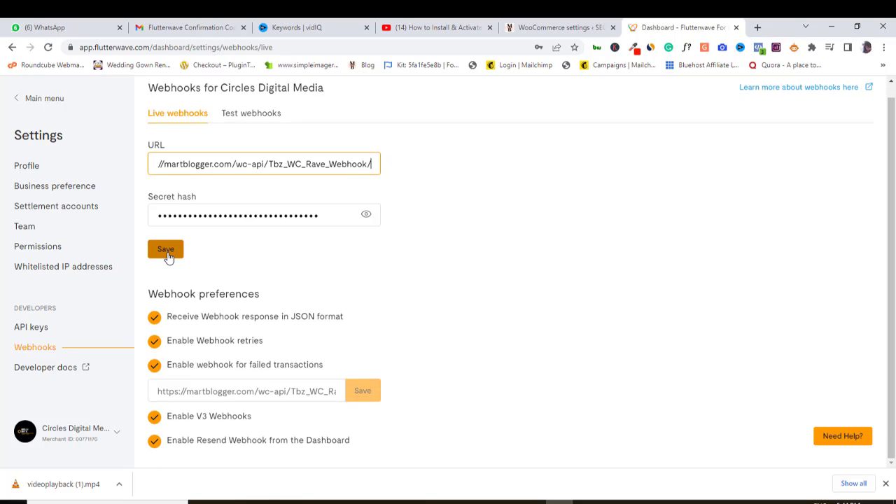
Return to the WooCommerce Rave payment settings and enable the Rave gateway.
left_click(557, 26)
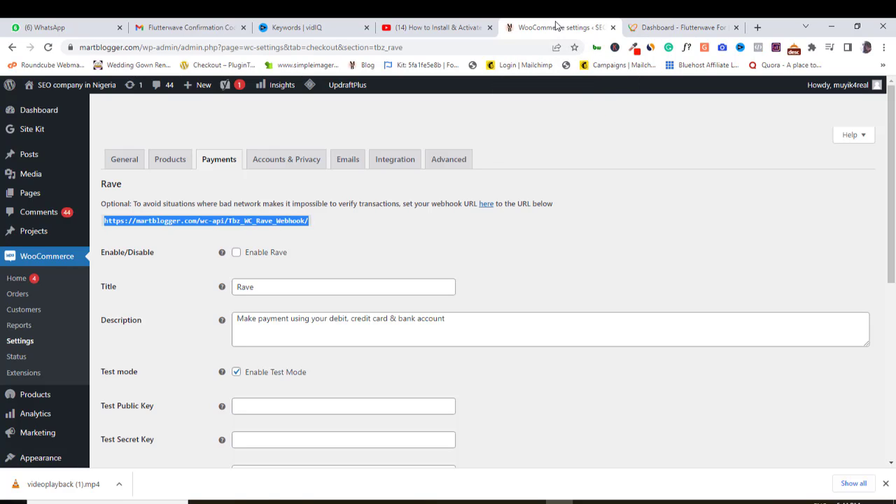
left_click(300, 261)
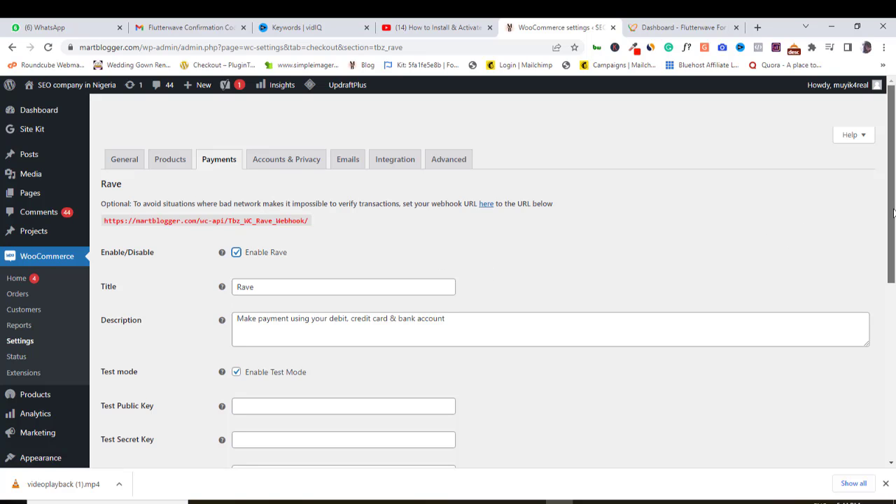
Turn off test mode for the Rave gateway so that the live public and secret key fields are used.
left_click_drag(893, 212, 894, 266)
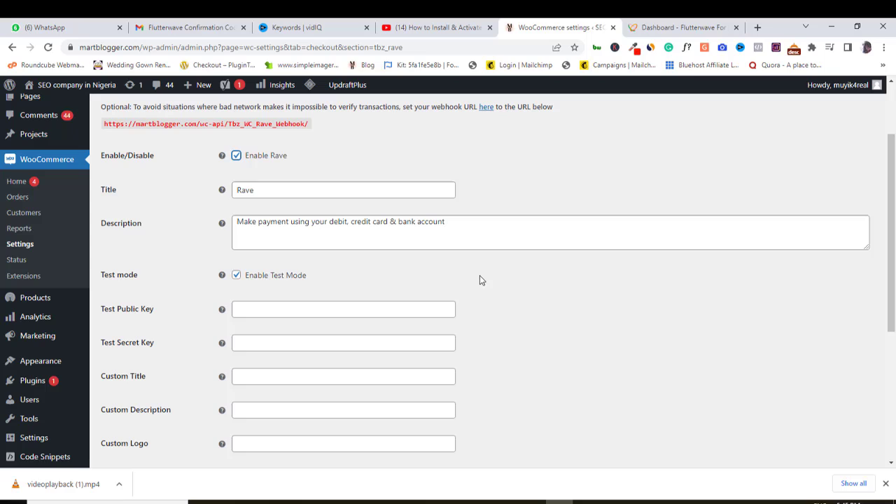
left_click(236, 279)
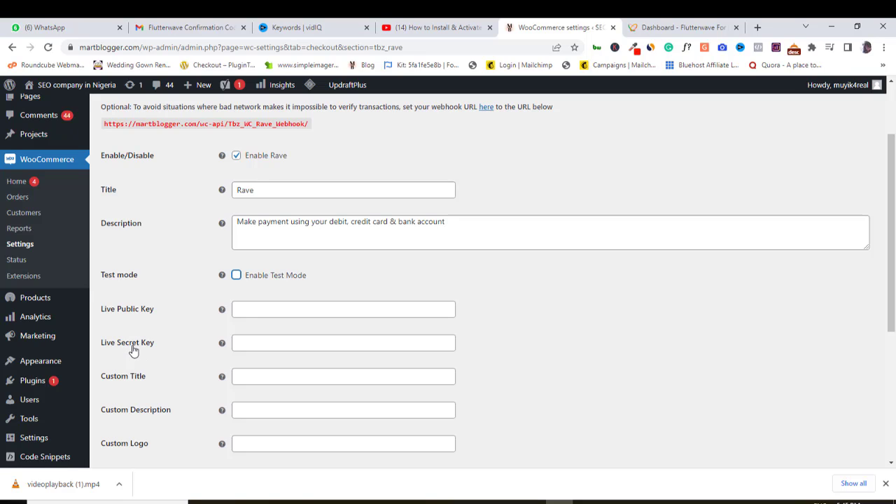
left_click(275, 306)
left_click(272, 344)
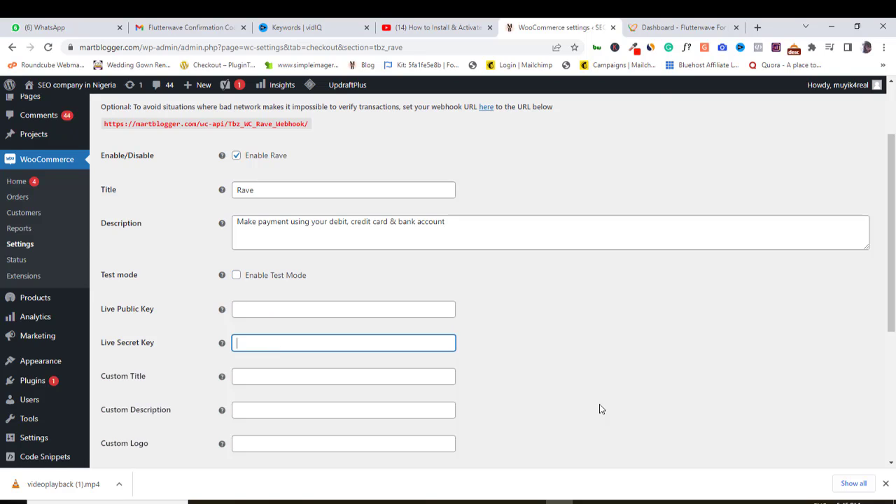
Switch to the Flutterwave dashboard, open the live API keys in its settings, and copy the public key.
left_click(669, 29)
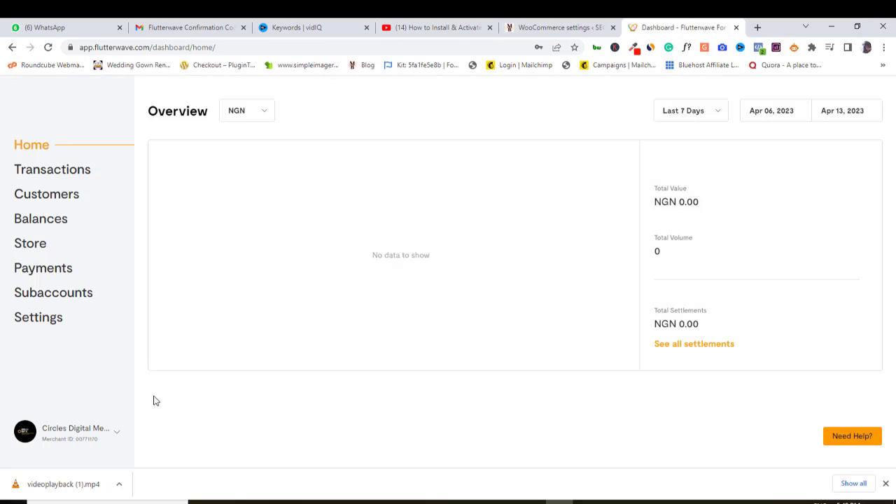
left_click(48, 321)
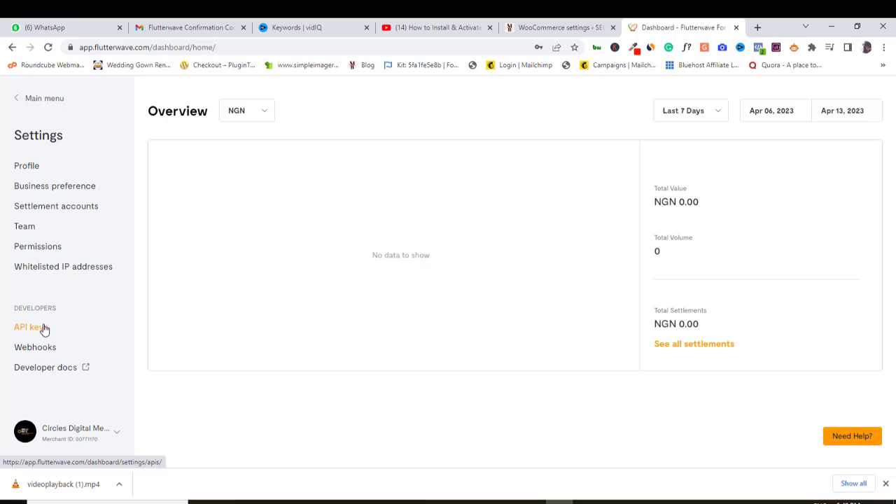
left_click(38, 329)
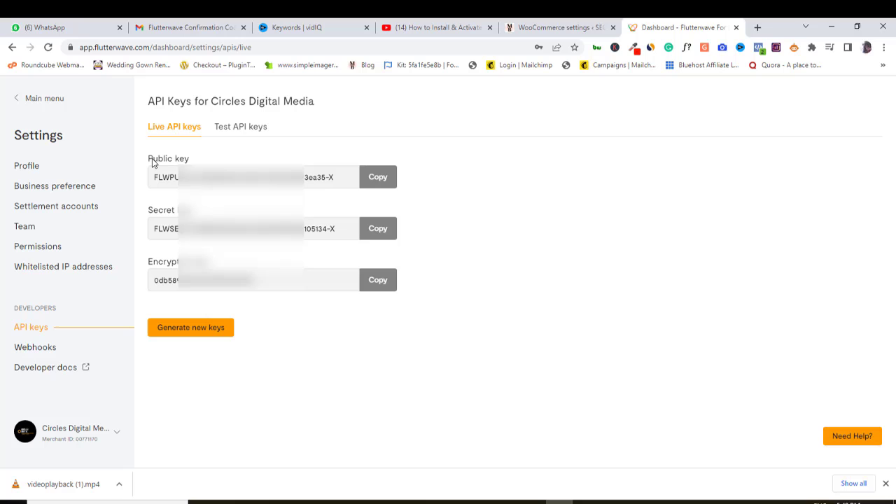
left_click(378, 178)
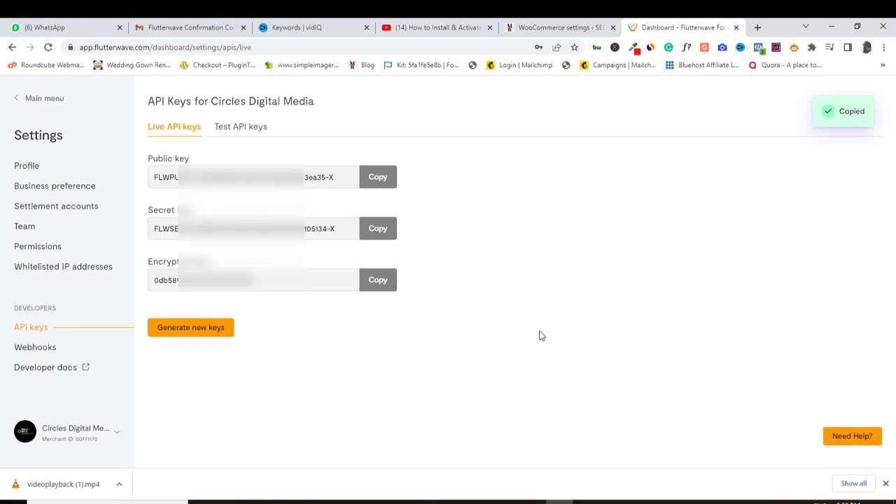
Return to the WooCommerce Rave settings and paste the copied key as the Live Public Key.
left_click(550, 27)
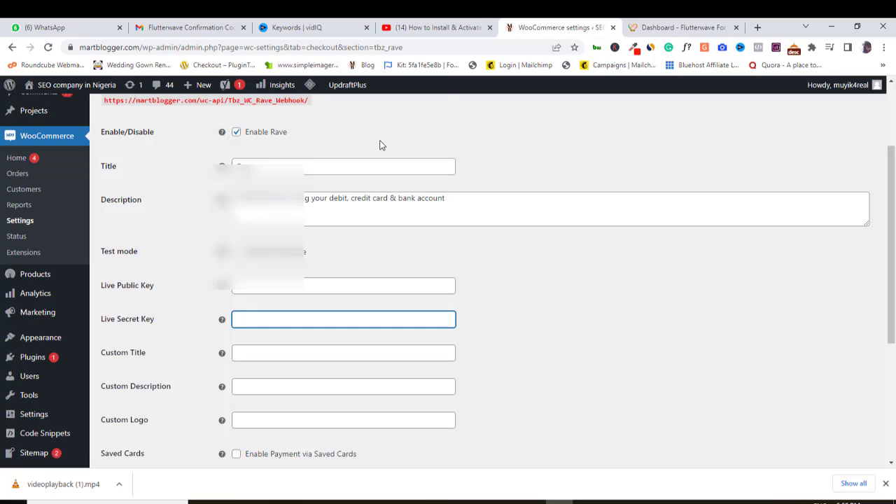
left_click(248, 285)
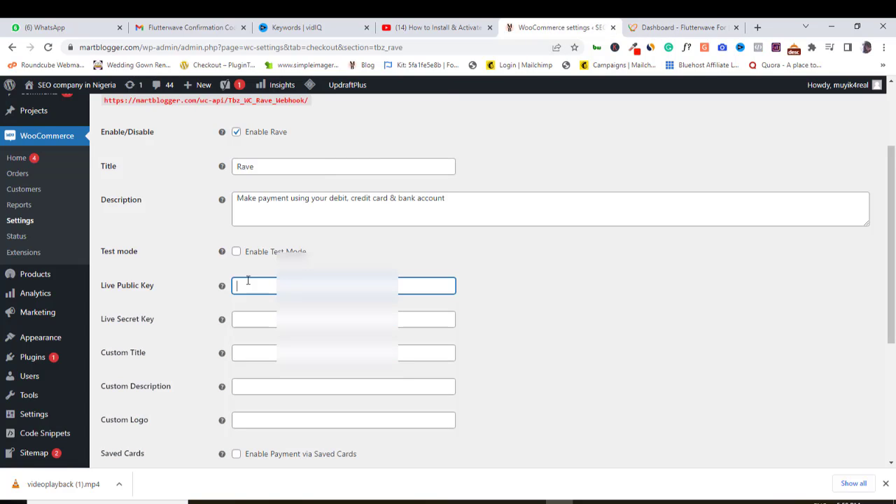
key("ctrl+v")
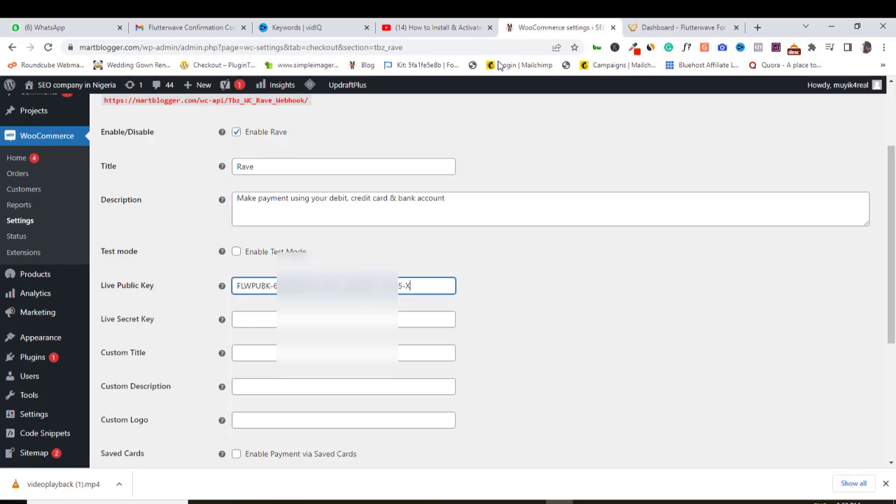
Copy the live secret key from the Flutterwave dashboard and paste it as the Live Secret Key in the Rave settings.
left_click(650, 28)
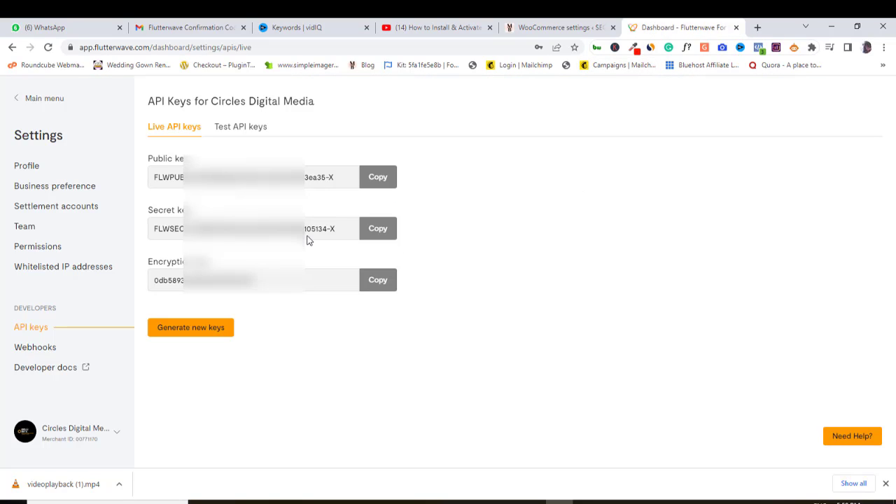
left_click(379, 230)
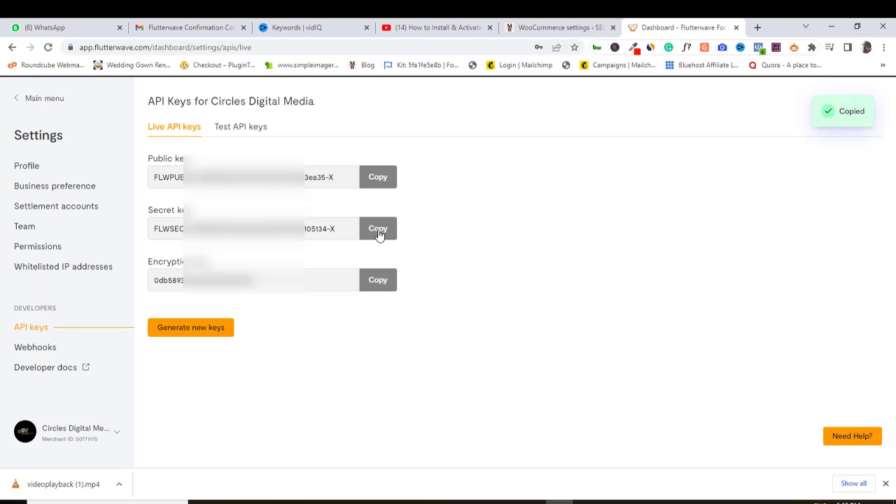
left_click(563, 27)
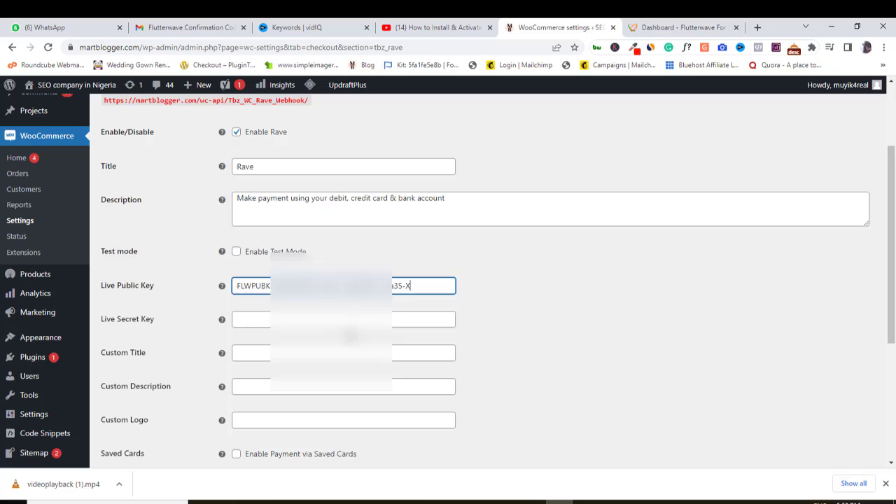
left_click(354, 319)
key("ctrl+v")
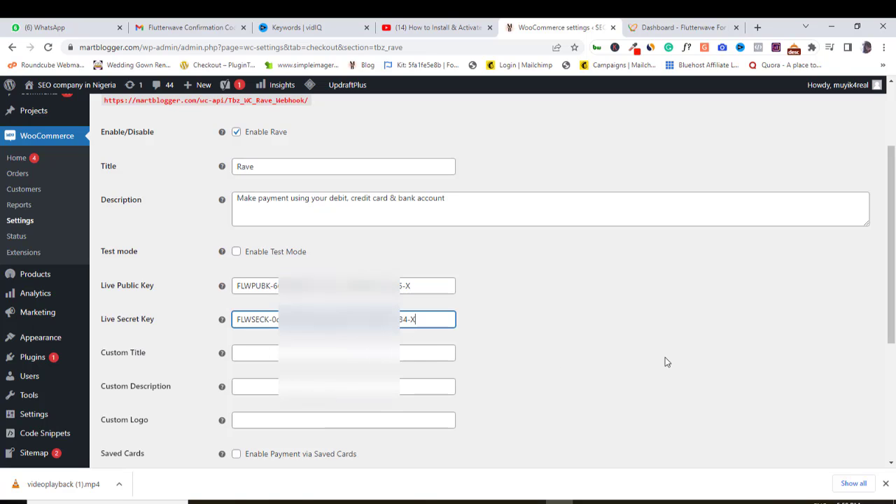
Enable payment via saved cards and save the Rave gateway settings.
scroll(667, 362, "down", 3)
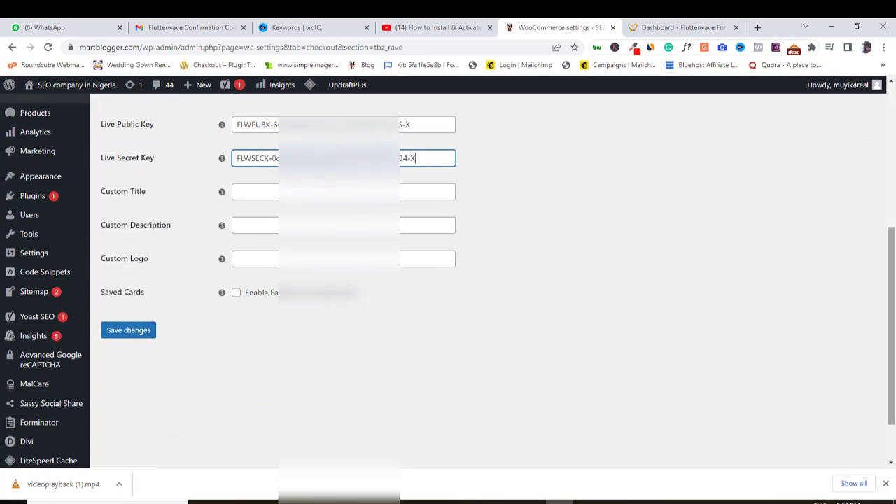
left_click(237, 294)
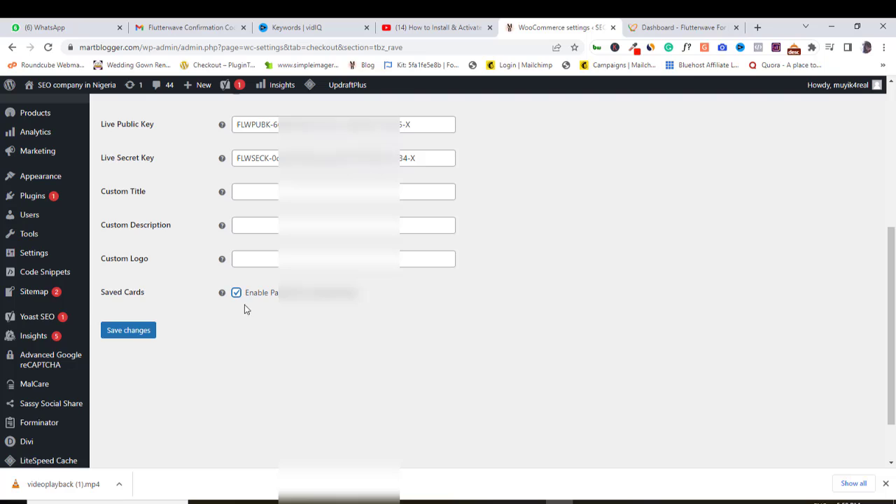
left_click(141, 338)
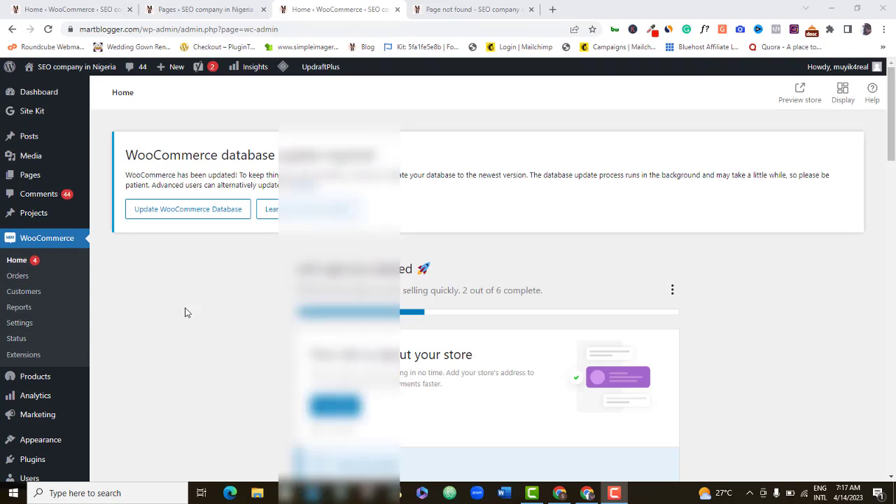
Open the WooCommerce payment settings and check the Rave by Flutterwave entry among the installed payment methods.
left_click(20, 322)
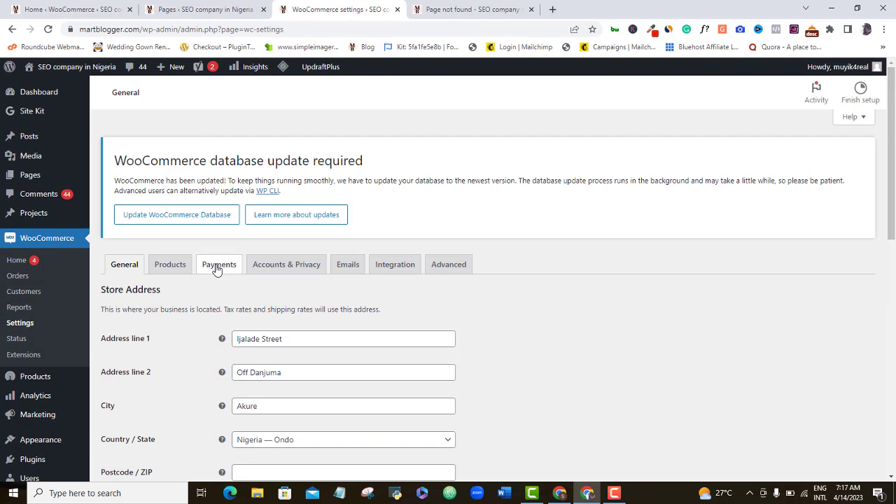
left_click(216, 269)
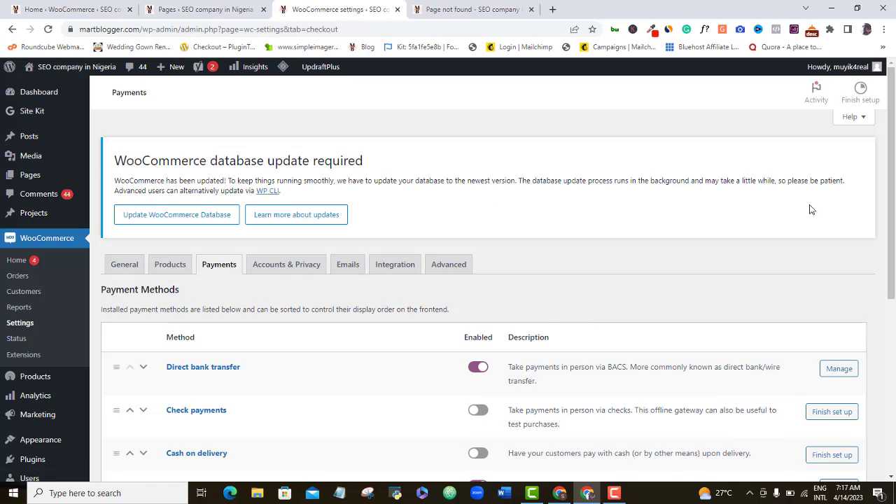
scroll(886, 194, "down", 3)
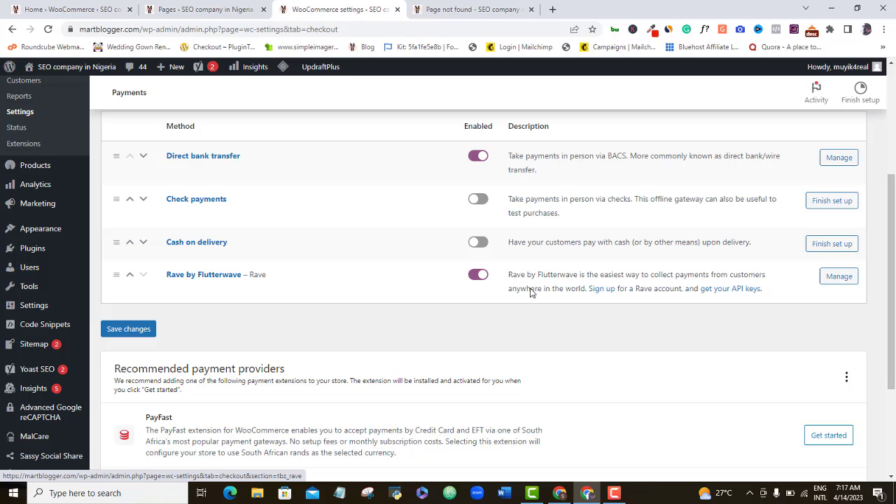
left_click_drag(895, 290, 829, 220)
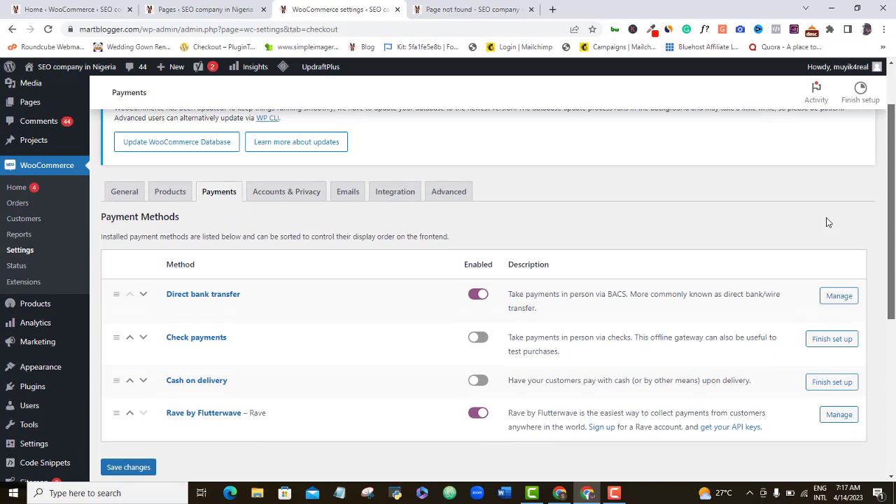
left_click(893, 361)
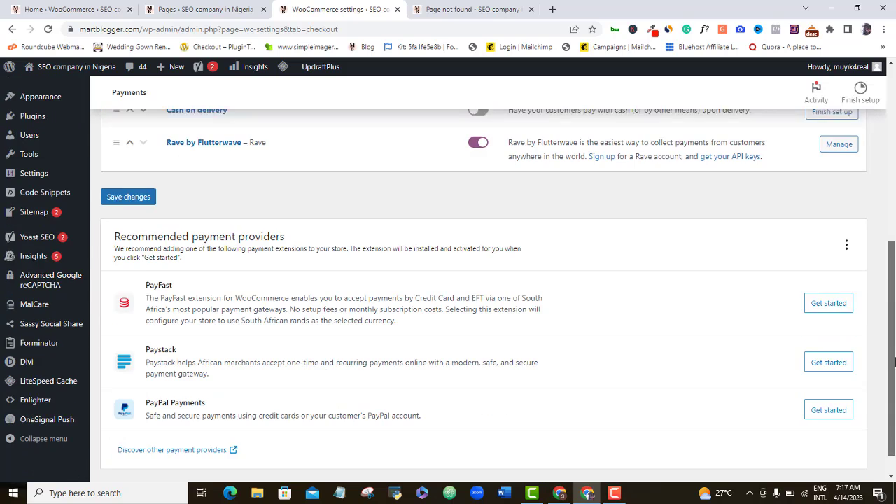